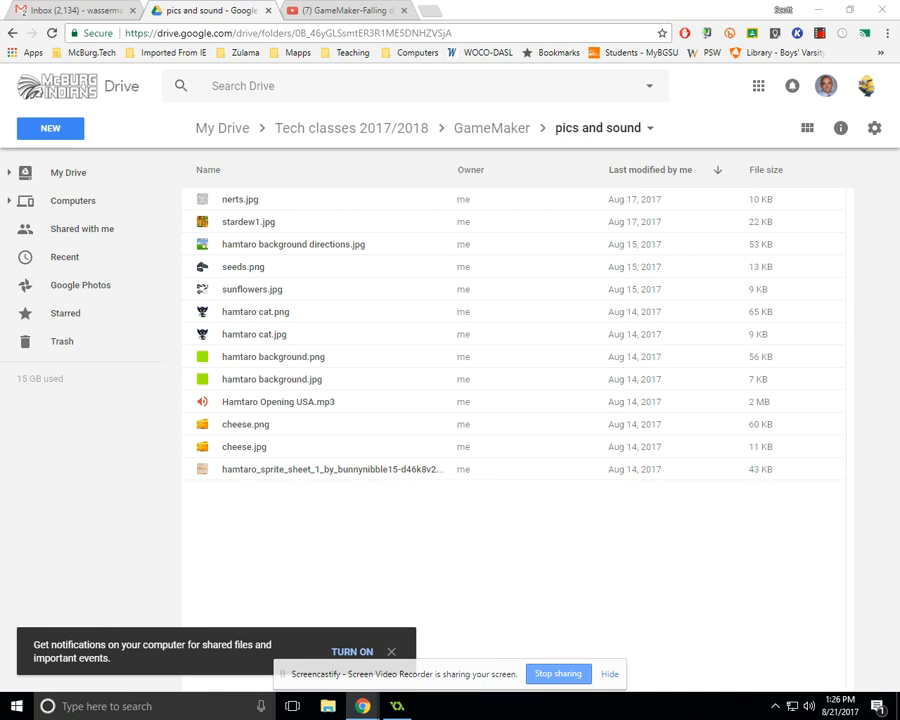
Step: Switch to GameMaker and create a new sprite named spr_cheese
{"action": "key", "text": "alt+Tab"}
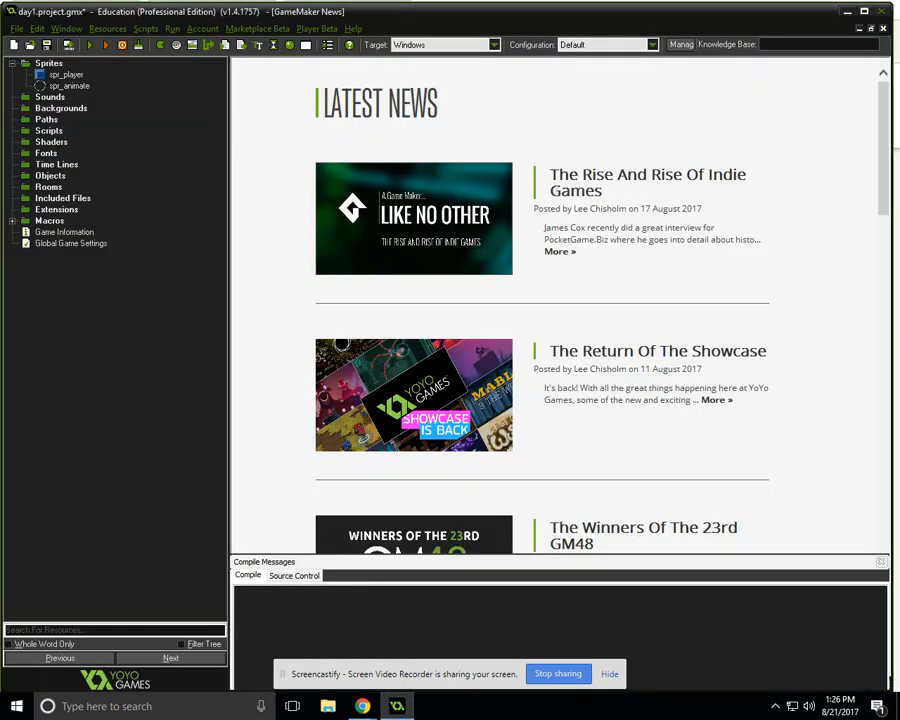
{"action": "right_click", "coordinate": [4, 63]}
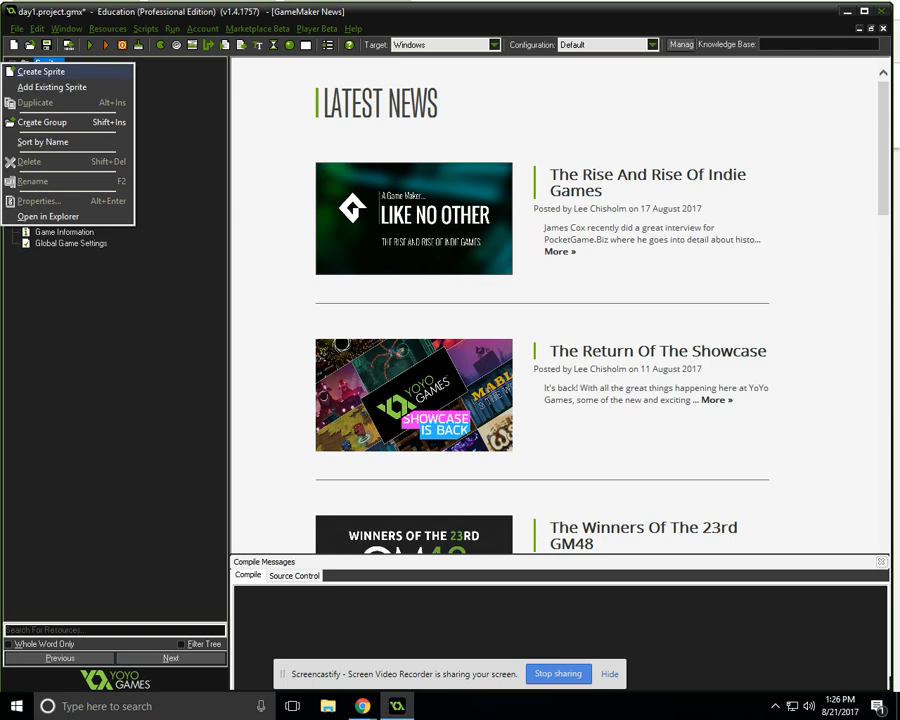
{"action": "left_click", "coordinate": [40, 71]}
{"action": "type", "text": "spr_cheese"}
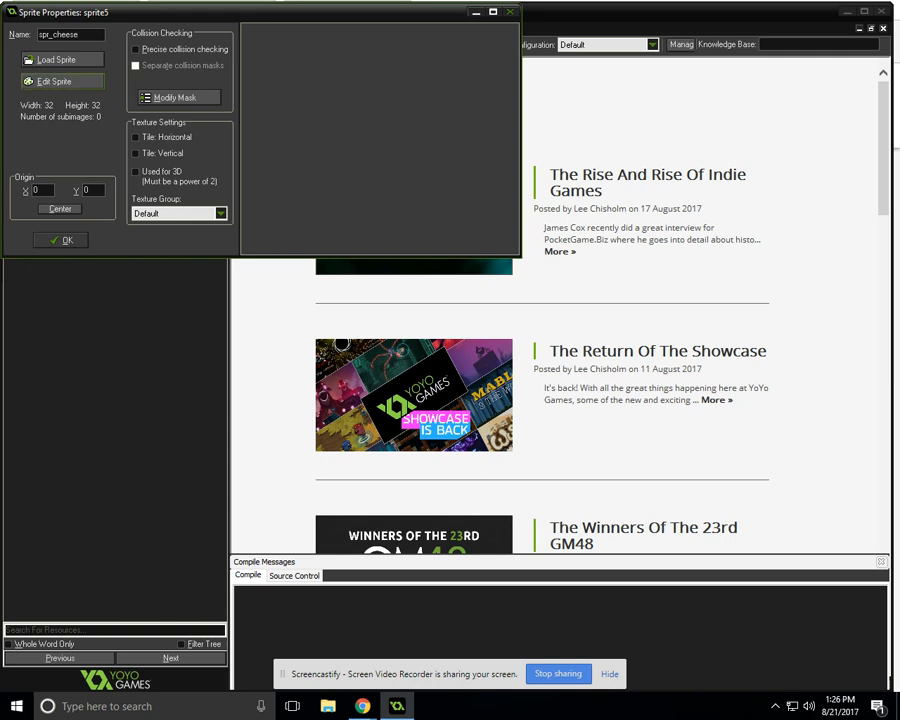
Step: Open the spr_cheese sprite for editing and start creating its image from a file
{"action": "left_click", "coordinate": [56, 81]}
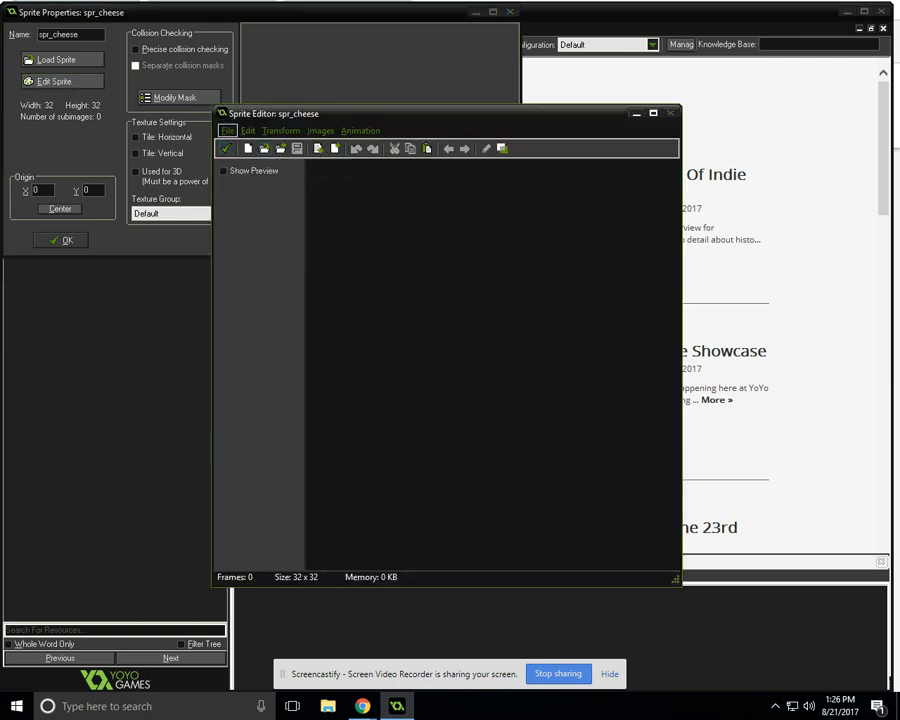
{"action": "left_click", "coordinate": [228, 131]}
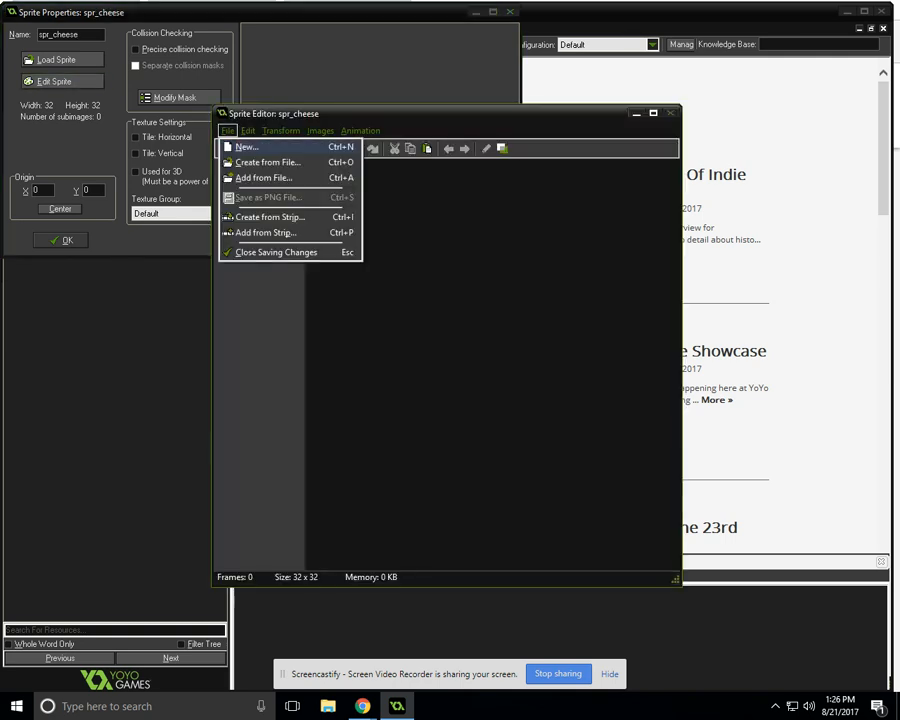
{"action": "left_click", "coordinate": [267, 162]}
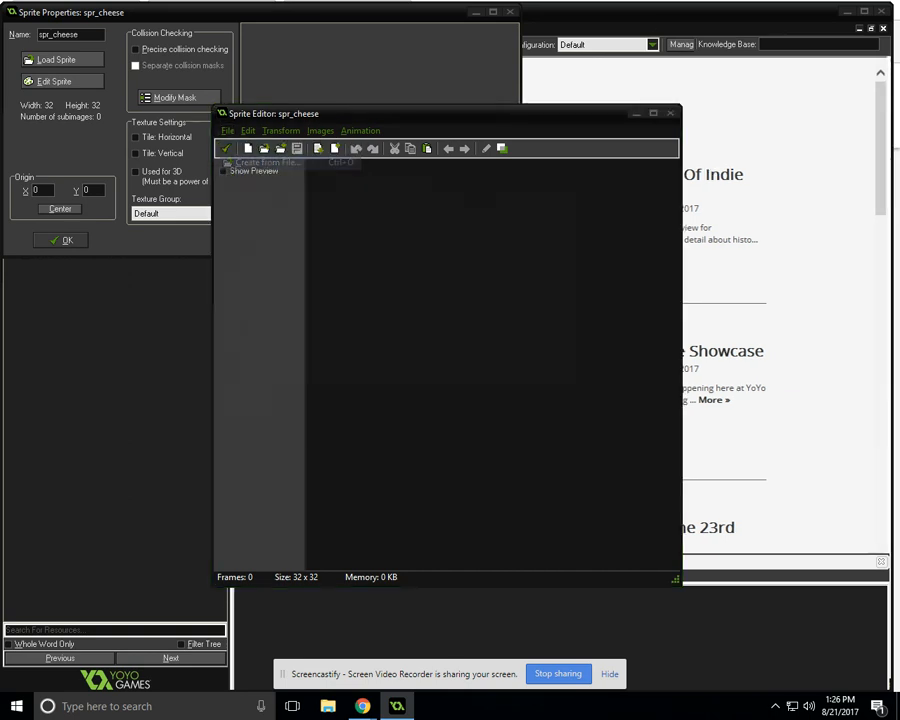
{"action": "left_click", "coordinate": [438, 175]}
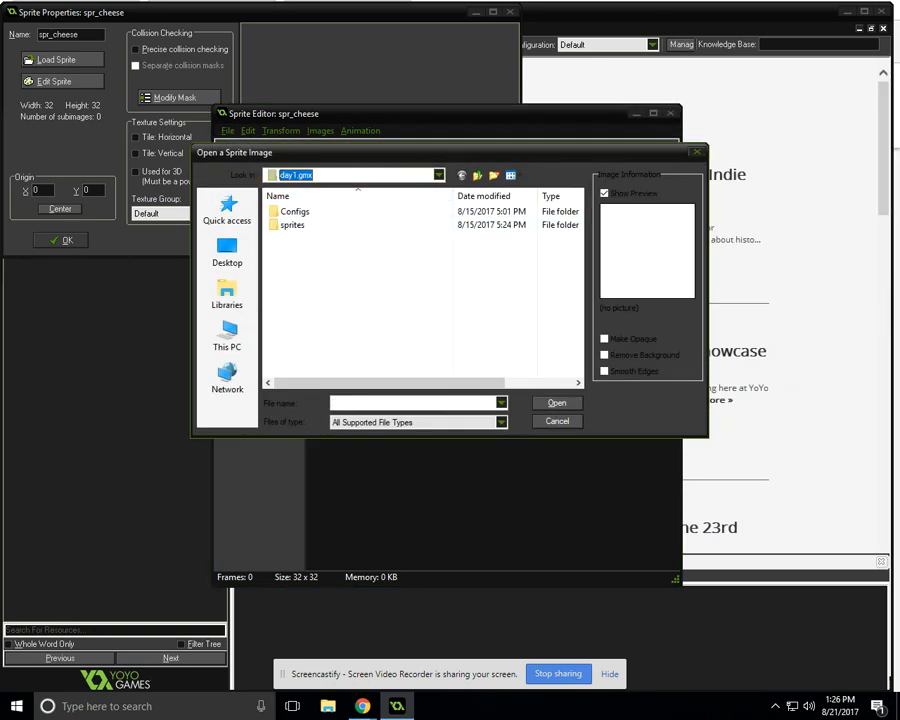
{"action": "left_click", "coordinate": [438, 175]}
{"action": "left_click", "coordinate": [438, 175]}
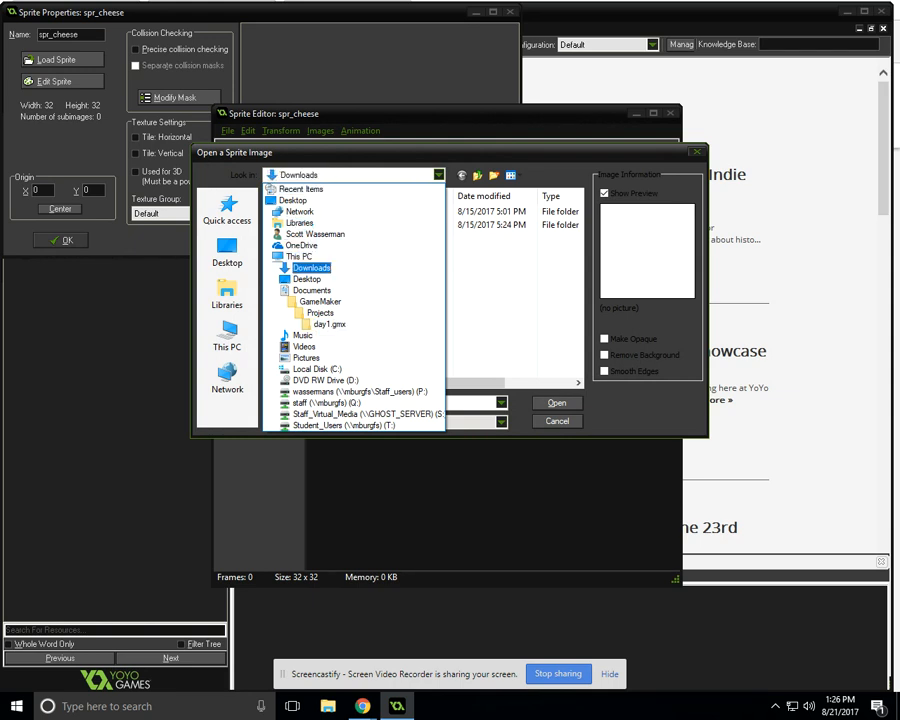
{"action": "key", "text": "Down"}
{"action": "key", "text": "Down"}
{"action": "key", "text": "Down"}
{"action": "key", "text": "Down"}
{"action": "key", "text": "Down"}
{"action": "key", "text": "Down"}
{"action": "key", "text": "Down"}
{"action": "key", "text": "Down"}
{"action": "key", "text": "Down"}
{"action": "key", "text": "Down"}
{"action": "key", "text": "Up"}
{"action": "key", "text": "Up"}
{"action": "key", "text": "Up"}
{"action": "key", "text": "Down"}
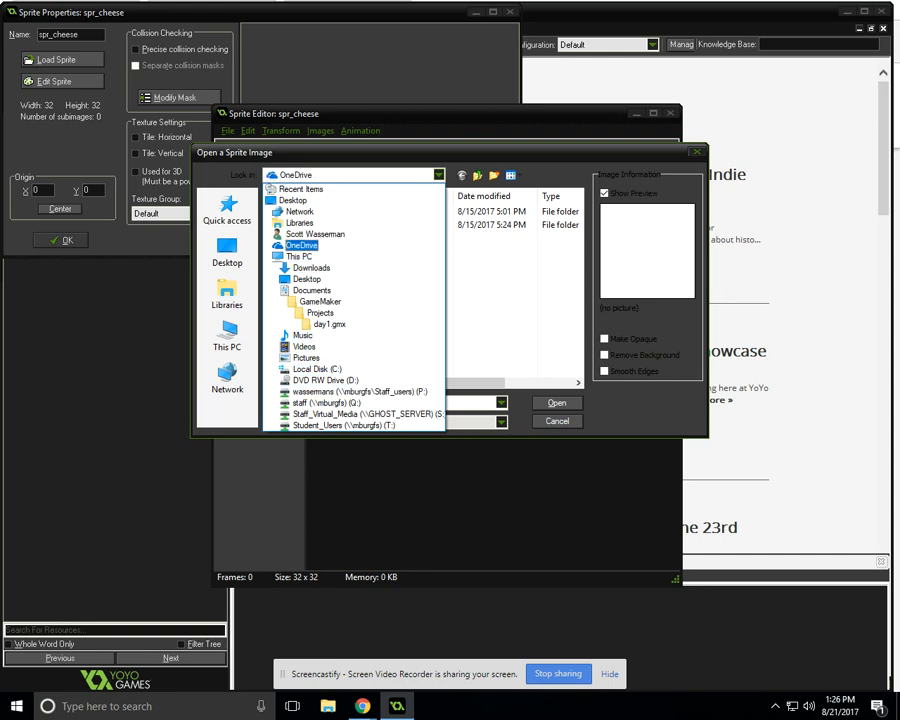
{"action": "key", "text": "Return"}
Step: Browse through the personal user folder to the Google Drive folder
{"action": "left_click", "coordinate": [438, 175]}
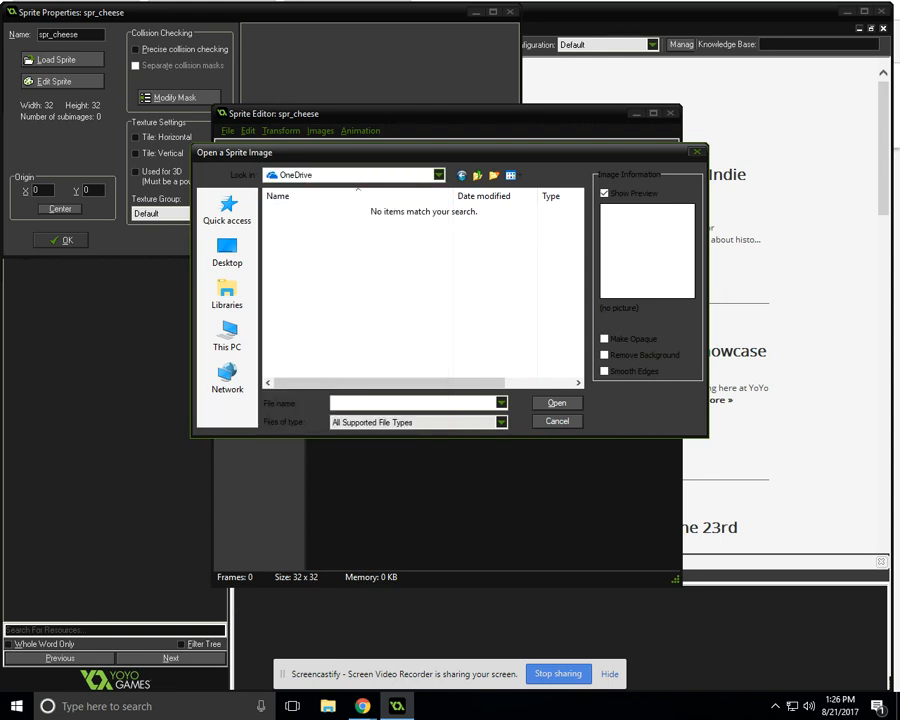
{"action": "key", "text": "Up"}
{"action": "key", "text": "Up"}
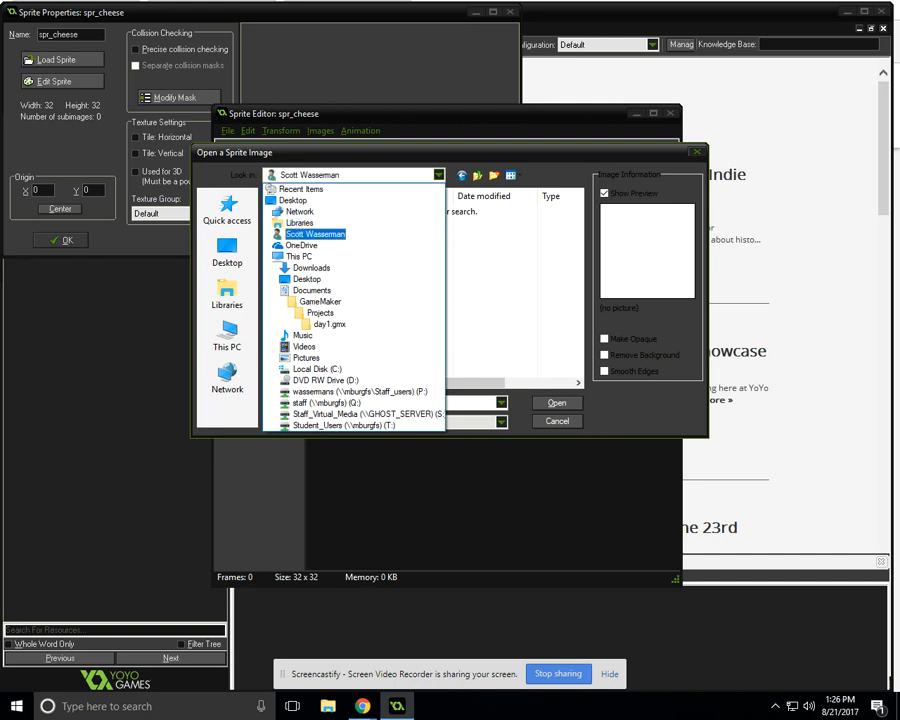
{"action": "key", "text": "Return"}
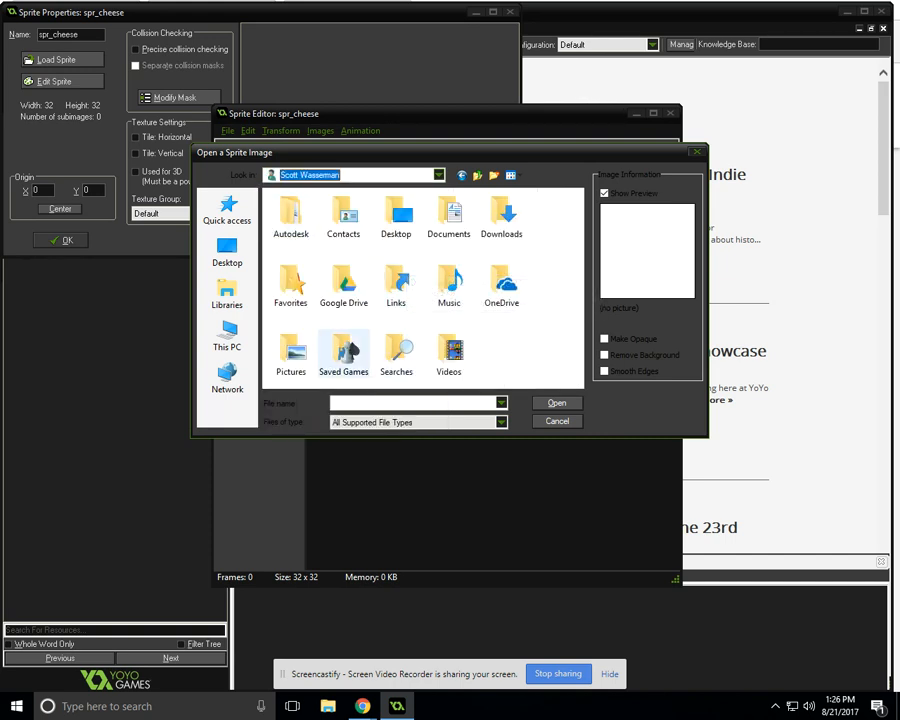
{"action": "left_click", "coordinate": [227, 208]}
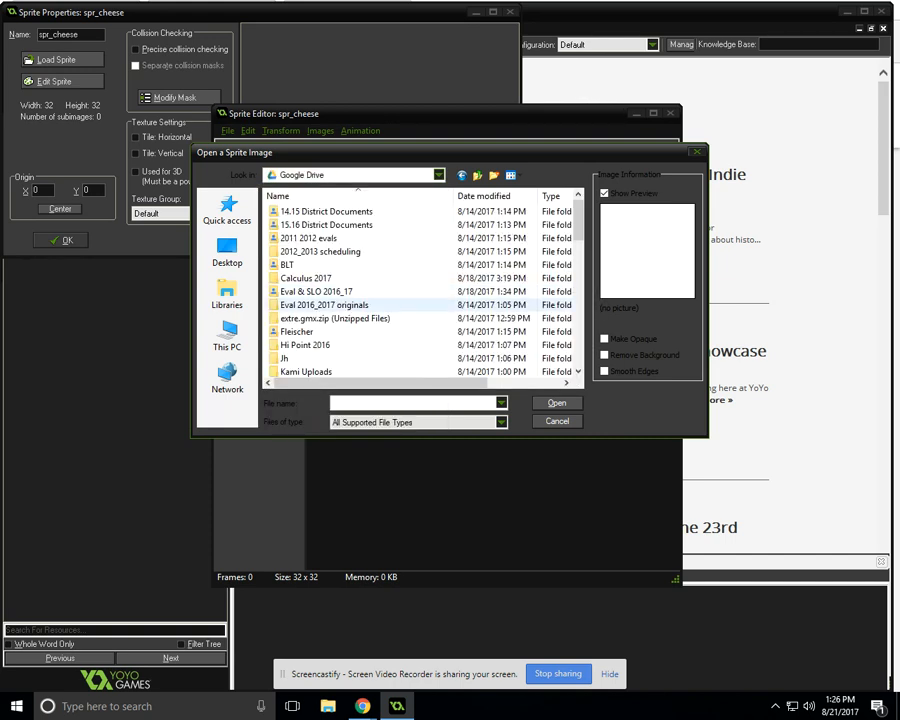
Step: Load the cheese PNG image from the pics and sound folder under Tech classes 2017_2018, GameMaker
{"action": "scroll", "coordinate": [320, 300], "scroll_direction": "down", "scroll_amount": 1}
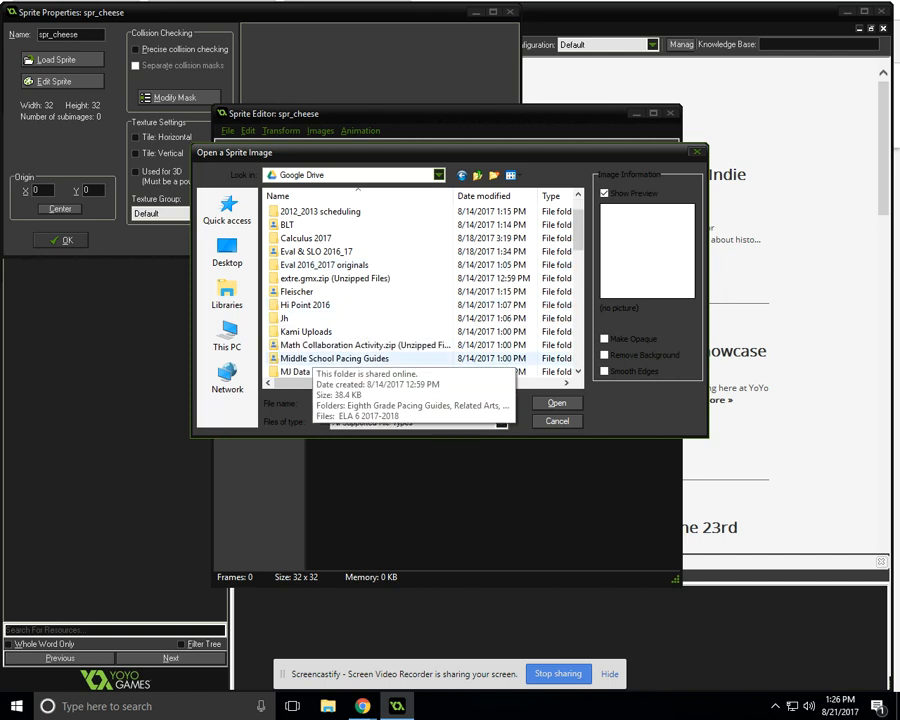
{"action": "scroll", "coordinate": [320, 358], "scroll_direction": "down", "scroll_amount": 4}
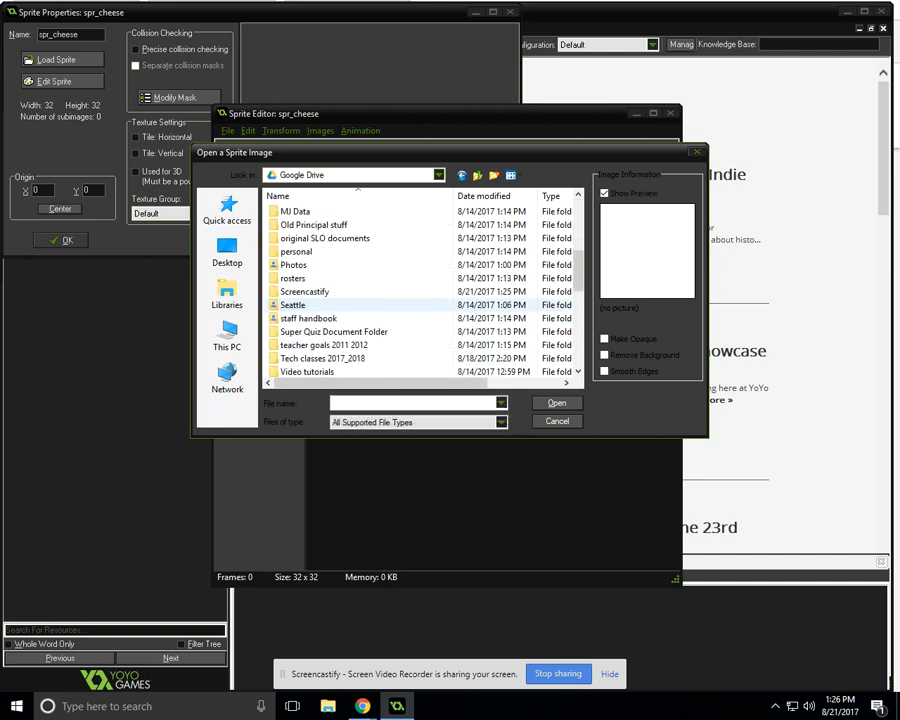
{"action": "double_click", "coordinate": [315, 358]}
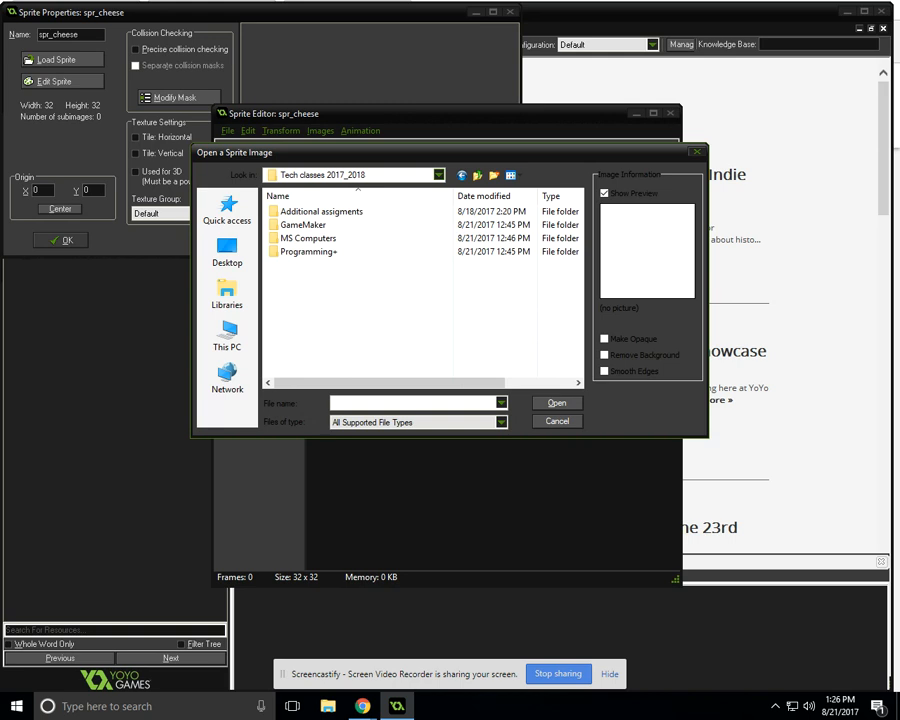
{"action": "double_click", "coordinate": [303, 225]}
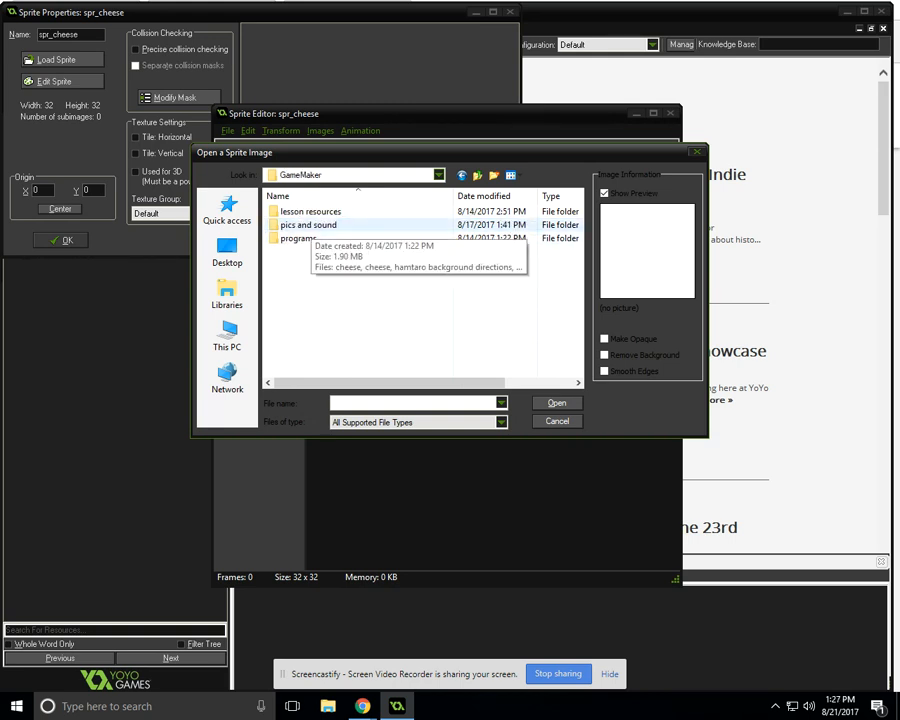
{"action": "double_click", "coordinate": [305, 225]}
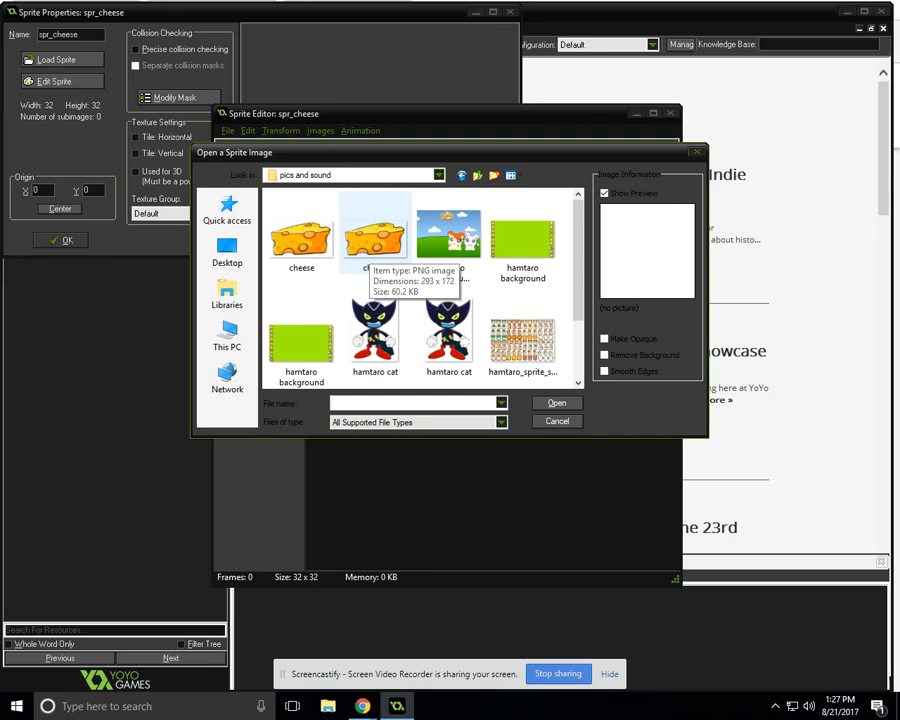
{"action": "double_click", "coordinate": [373, 246]}
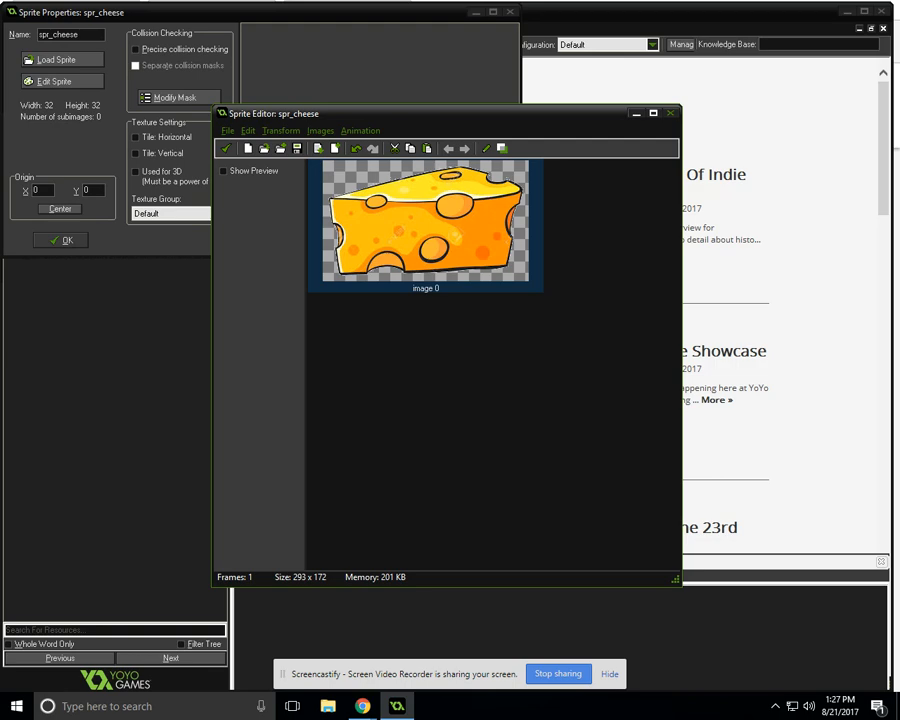
Step: Accept the cheese image, centre the sprite's origin and close its properties
{"action": "left_click", "coordinate": [227, 148]}
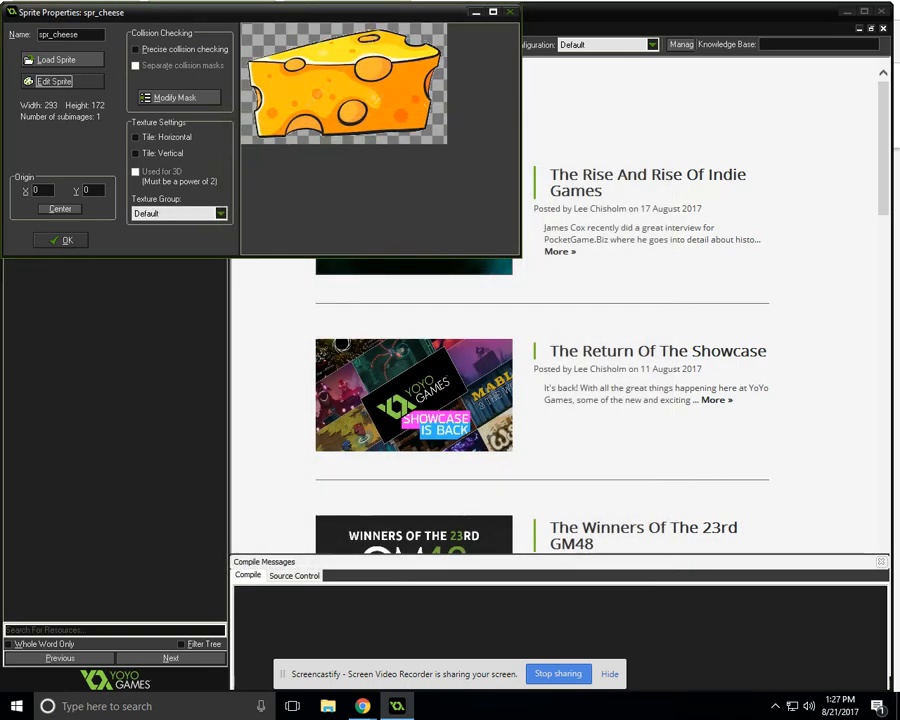
{"action": "left_click", "coordinate": [60, 209]}
{"action": "left_click", "coordinate": [62, 240]}
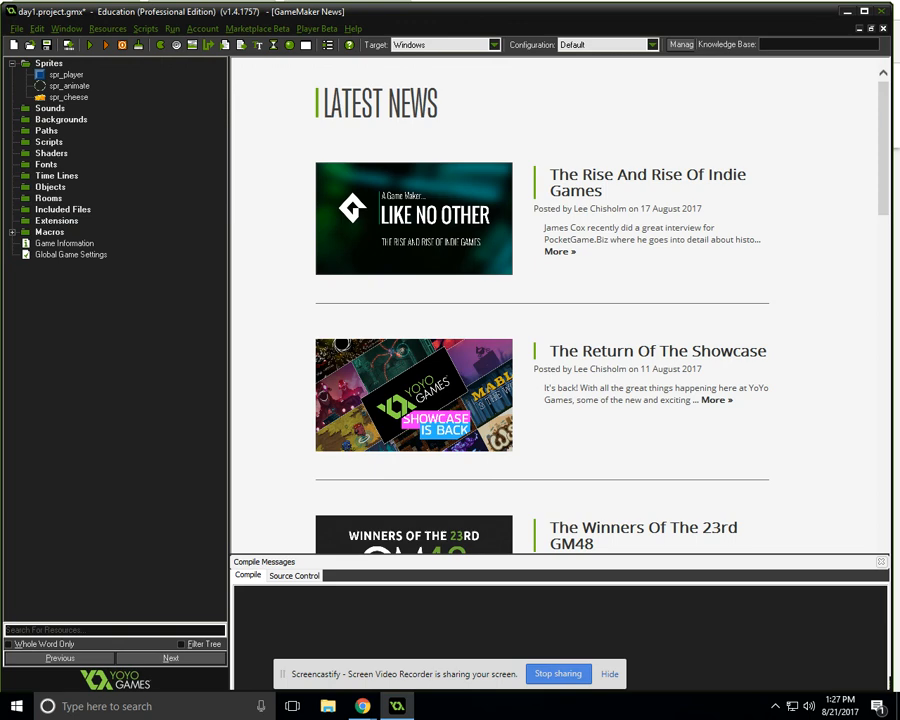
Step: Create another sprite named spr_hamtaro and open its image editor
{"action": "right_click", "coordinate": [48, 63]}
{"action": "left_click", "coordinate": [41, 70]}
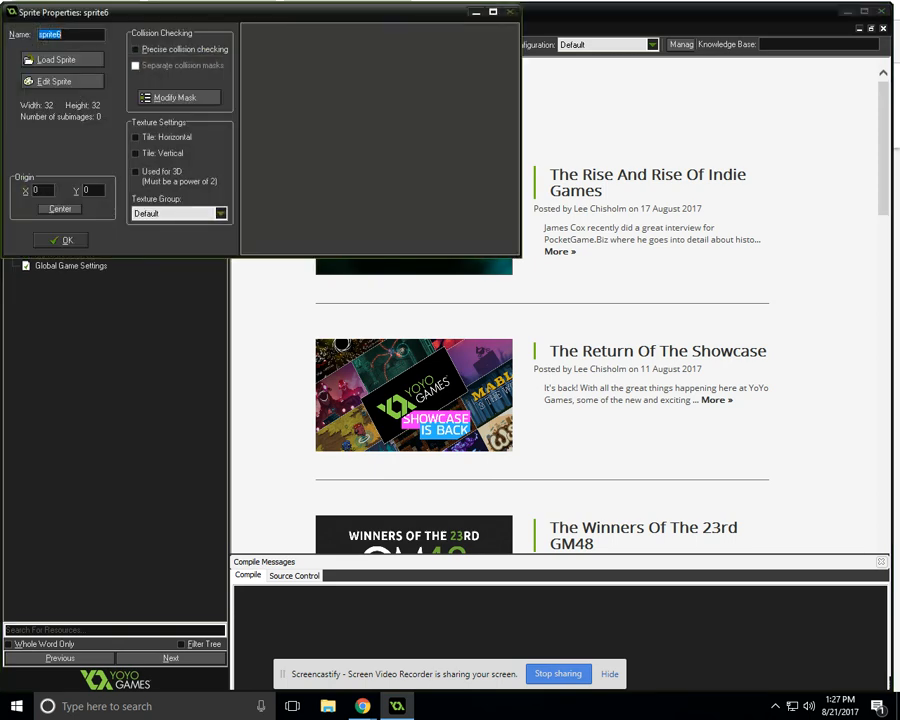
{"action": "type", "text": "spr_hamtaro"}
{"action": "key", "text": "Tab"}
{"action": "key", "text": "Tab"}
{"action": "key", "text": "Return"}
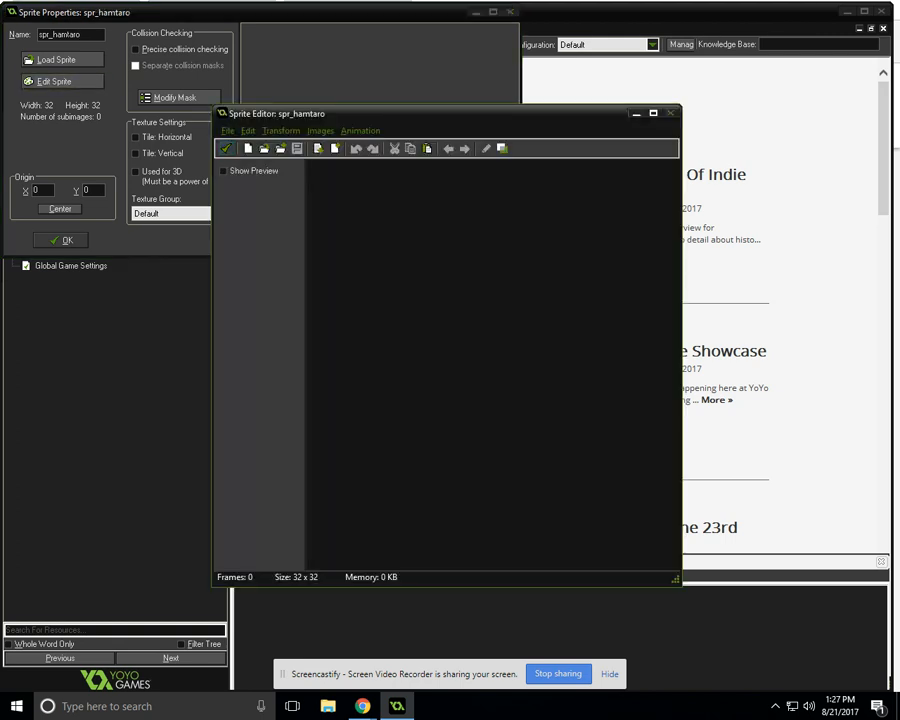
Step: Create the sprite from a strip using the hamtaro_sprite_sheet_1 image with Remove Background enabled
{"action": "key", "text": "alt+f"}
{"action": "key", "text": "Down"}
{"action": "key", "text": "Down"}
{"action": "key", "text": "Down"}
{"action": "key", "text": "Down"}
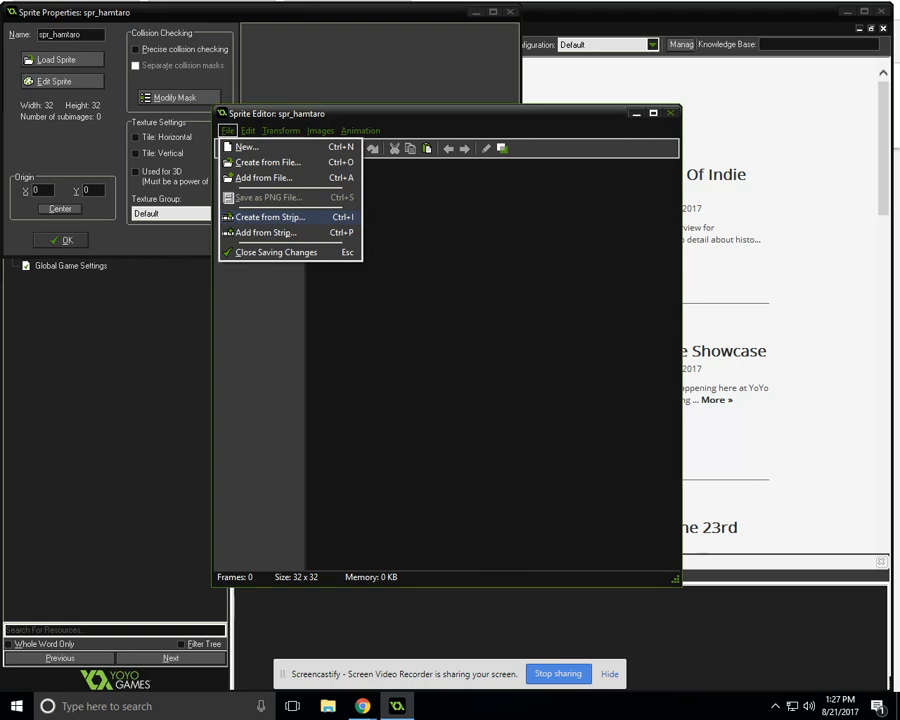
{"action": "key", "text": "Return"}
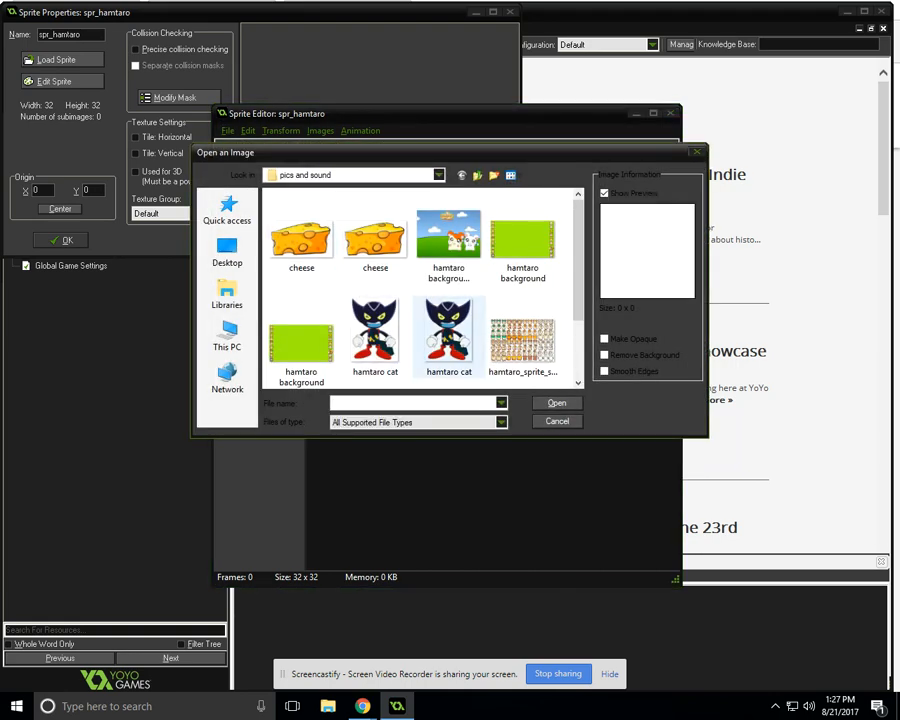
{"action": "left_click", "coordinate": [523, 341]}
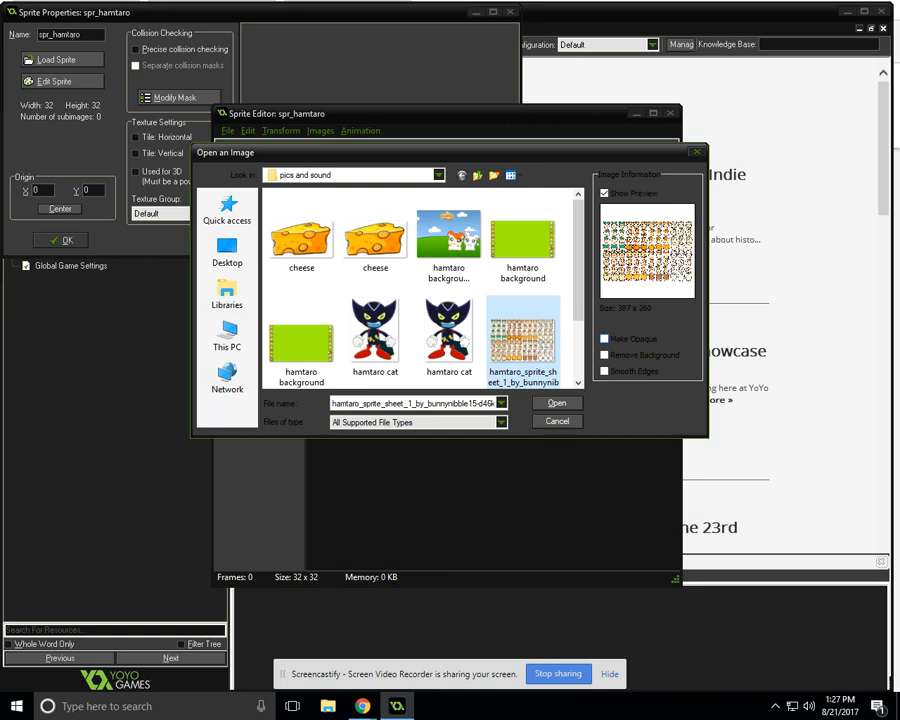
{"action": "left_click", "coordinate": [604, 355]}
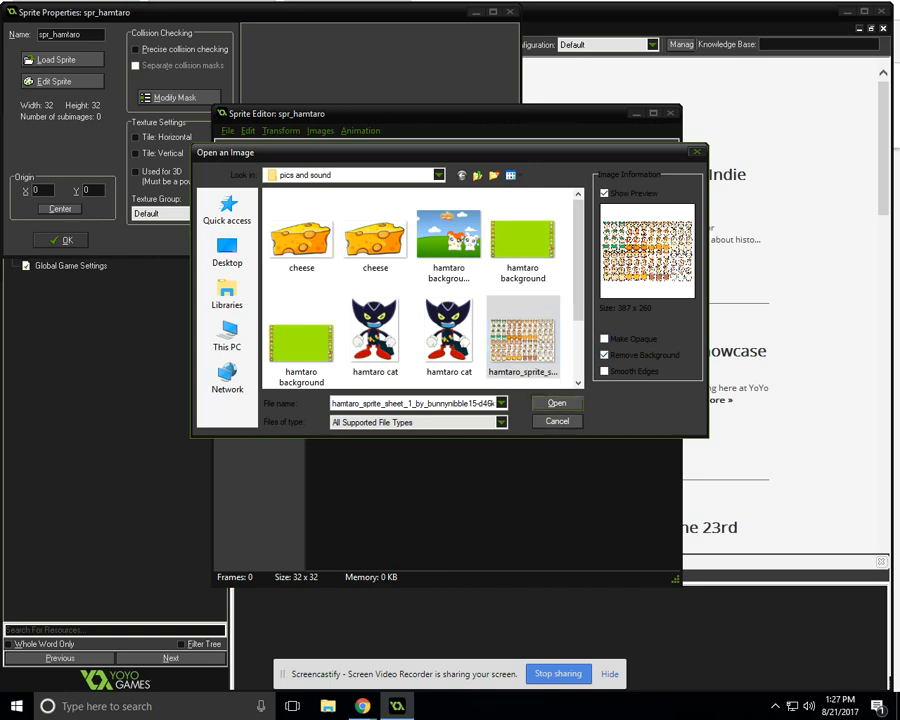
{"action": "left_click", "coordinate": [557, 403]}
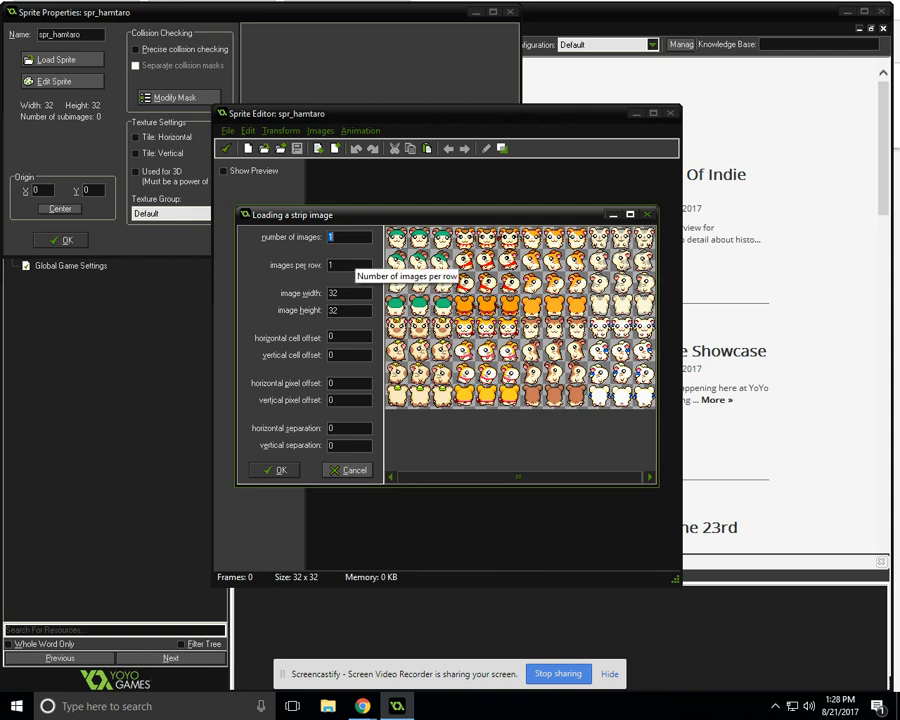
Step: Set the strip's number of images to 3 and its horizontal and vertical pixel offsets to 0
{"action": "type", "text": "3"}
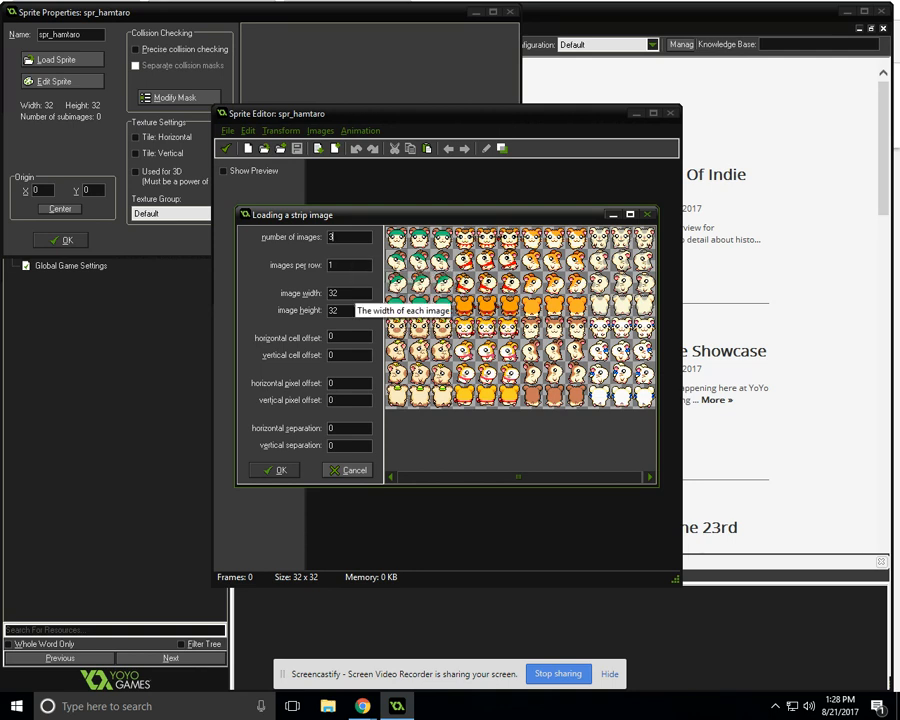
{"action": "left_click_drag", "start_coordinate": [410, 238], "coordinate": [385, 226]}
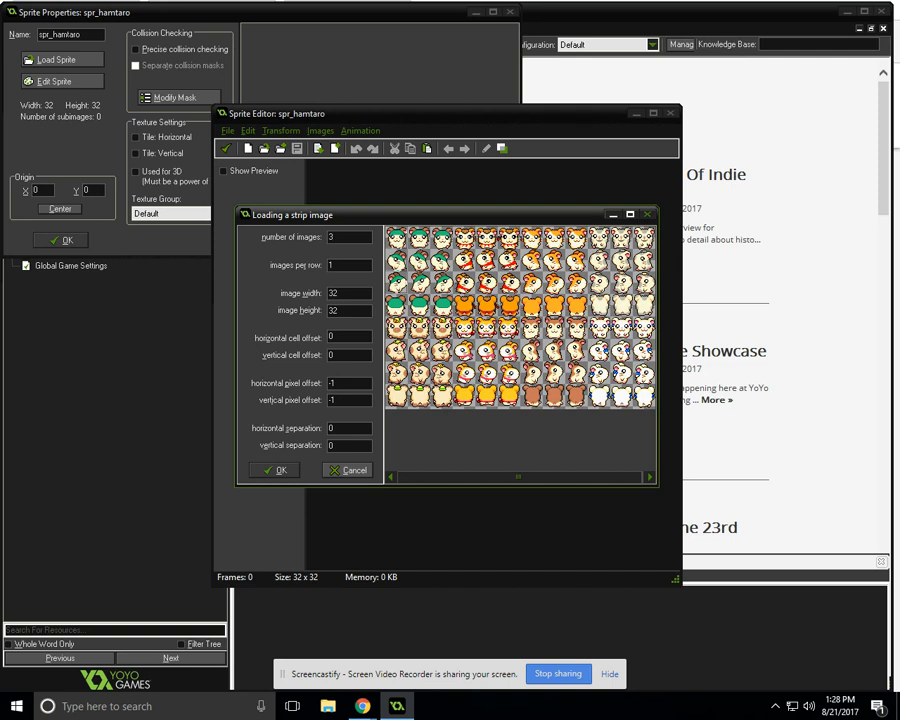
{"action": "double_click", "coordinate": [334, 383]}
{"action": "type", "text": "0"}
{"action": "key", "text": "Tab"}
{"action": "type", "text": "0"}
Step: Set images per row to 3 and horizontal separation to 1, and import the strip frames
{"action": "double_click", "coordinate": [335, 265]}
{"action": "type", "text": "3"}
{"action": "double_click", "coordinate": [333, 428]}
{"action": "type", "text": "1"}
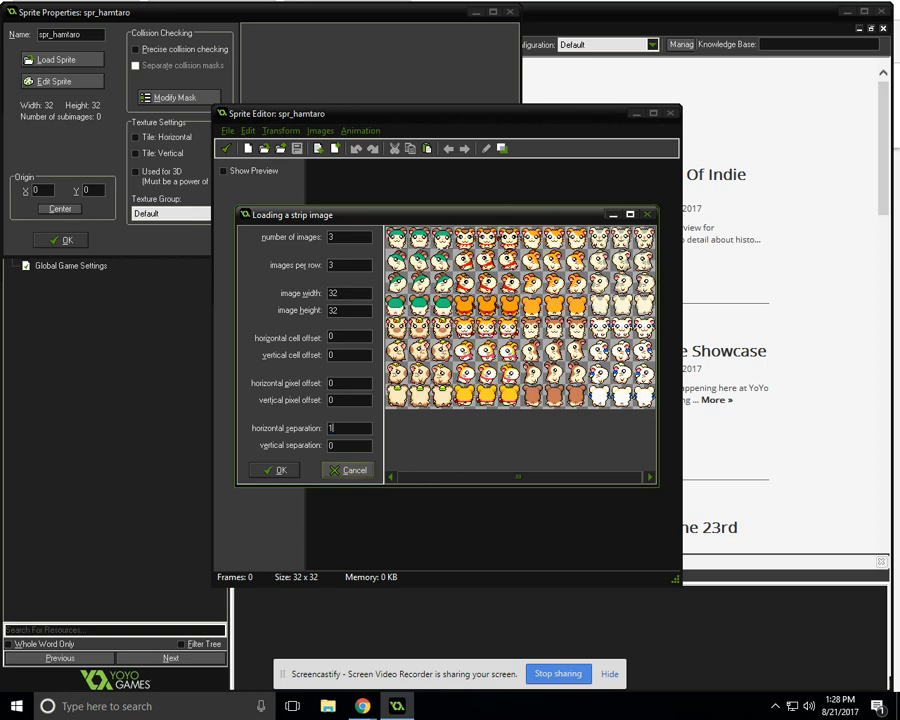
{"action": "left_click", "coordinate": [276, 470]}
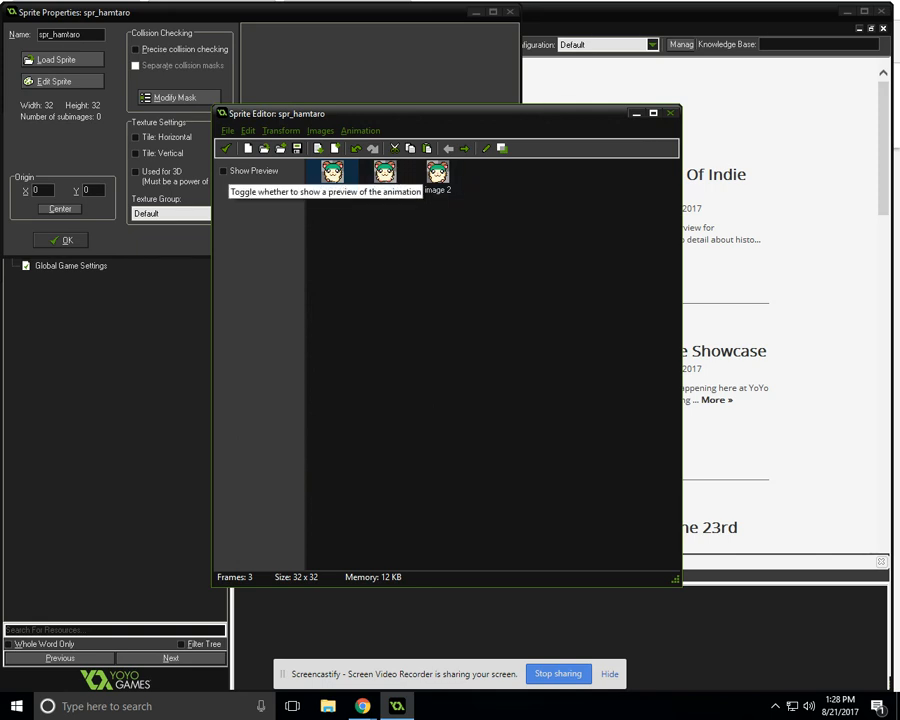
Step: Preview the hamster animation, accept the frames and centre the spr_hamtaro origin at 16, 16
{"action": "left_click", "coordinate": [224, 171]}
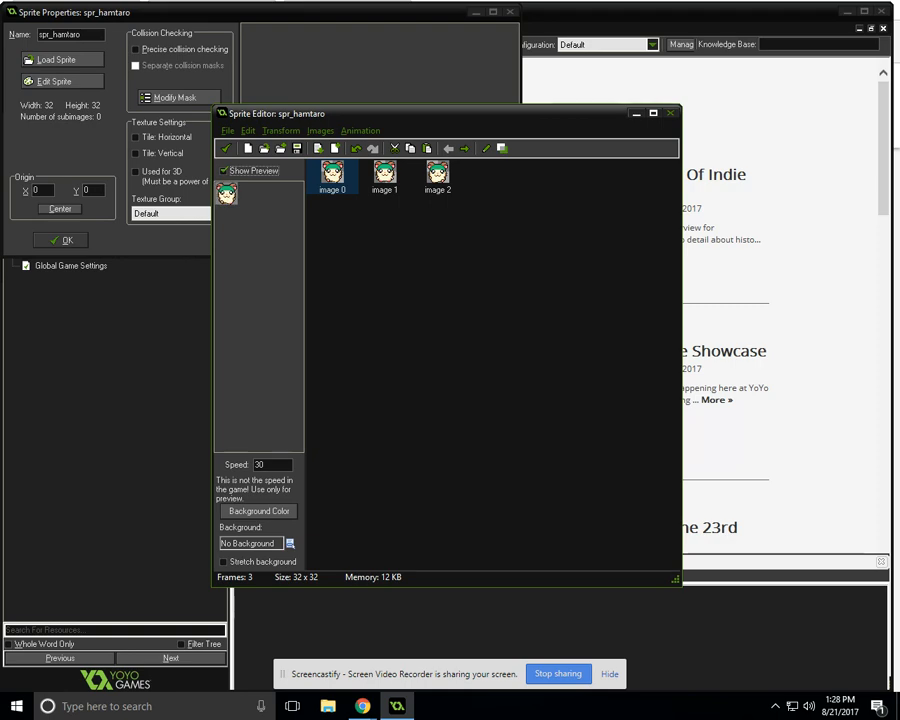
{"action": "left_click", "coordinate": [226, 148]}
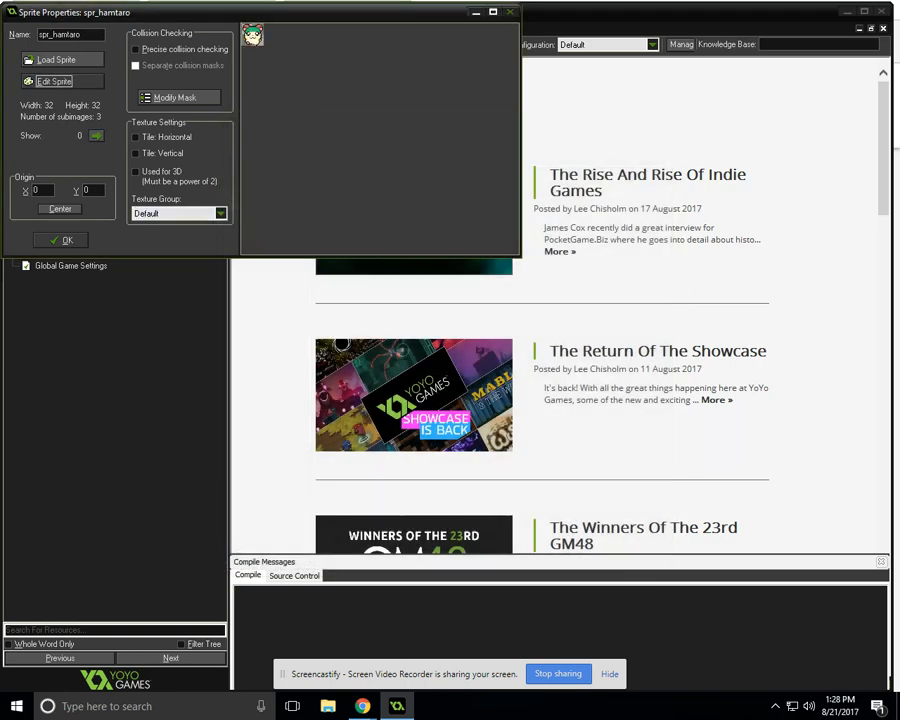
{"action": "left_click", "coordinate": [60, 208]}
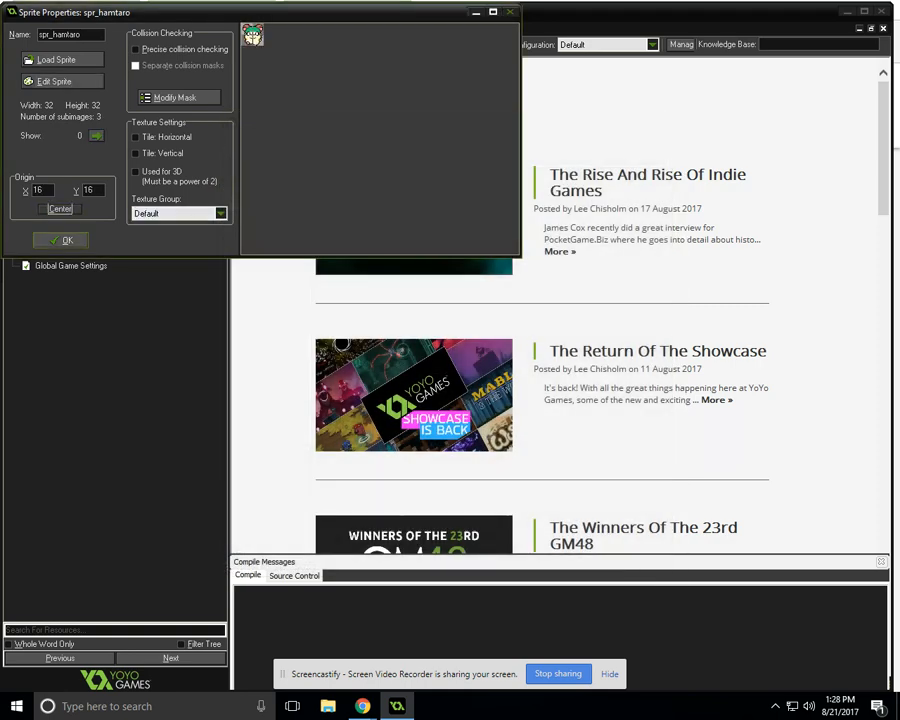
{"action": "left_click", "coordinate": [62, 240]}
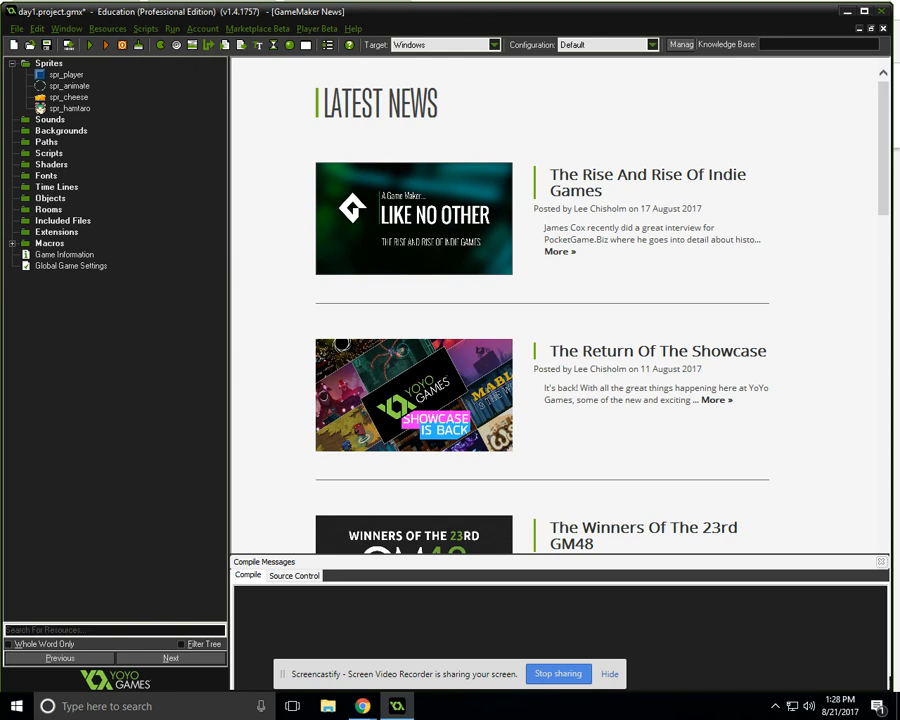